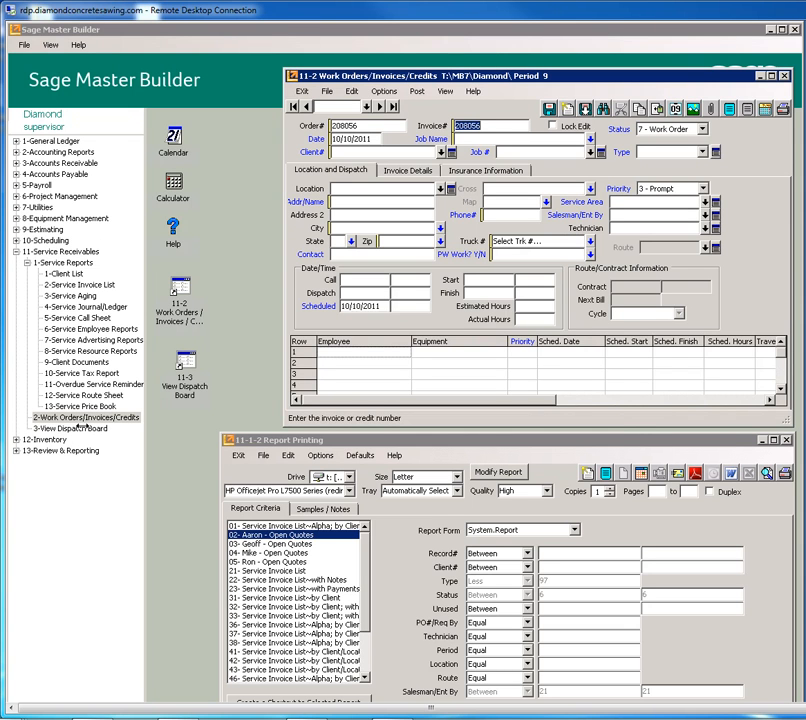
- Open a blank record in Work Orders/Invoices/Credits and review its available Status and Type options
left_click(112, 419)
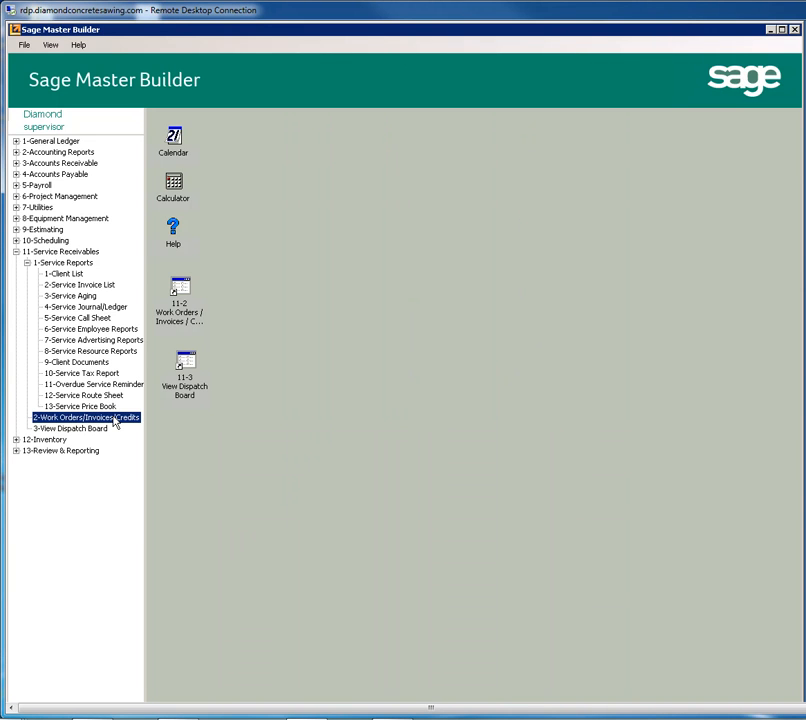
double_click(115, 421)
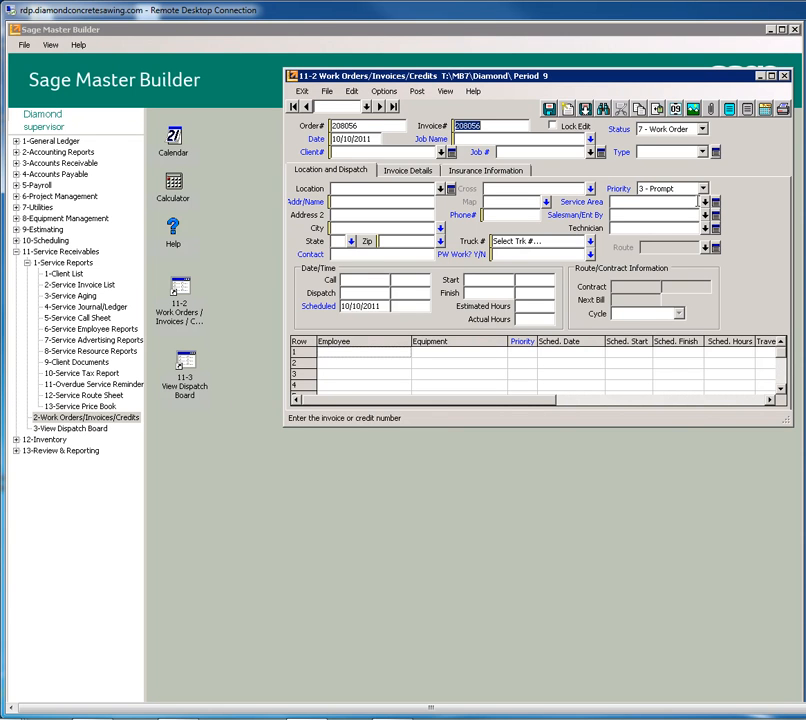
left_click(703, 133)
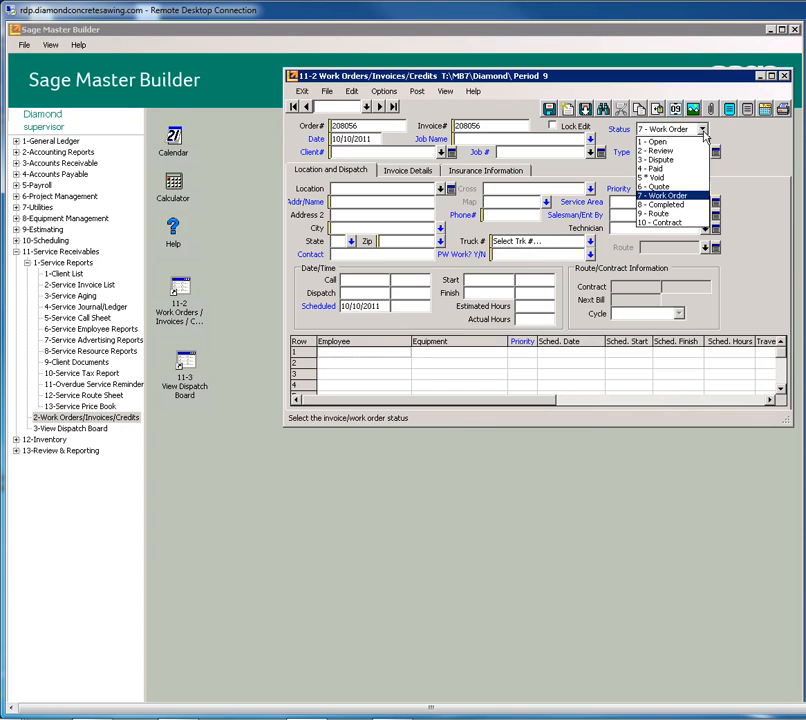
left_click(703, 133)
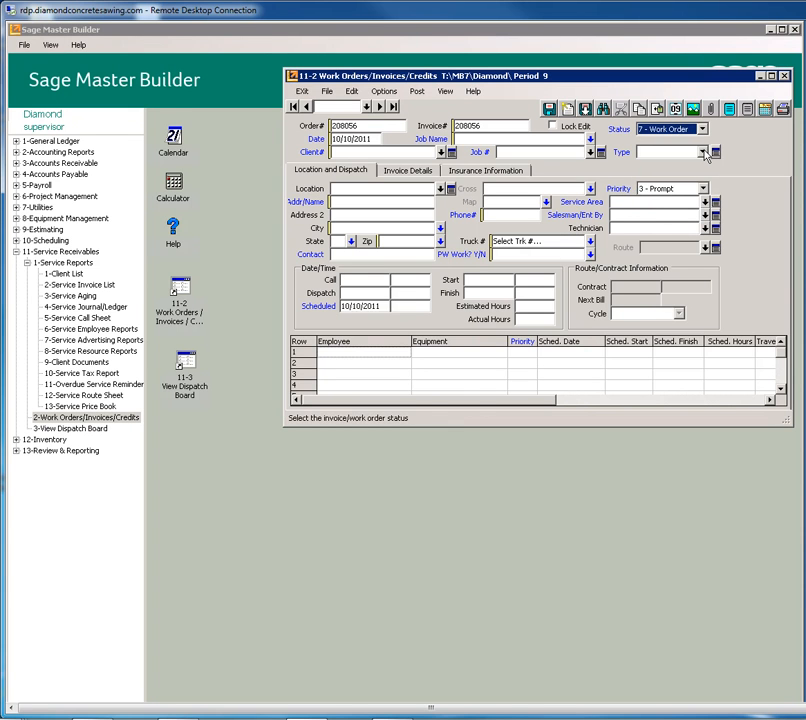
left_click(703, 152)
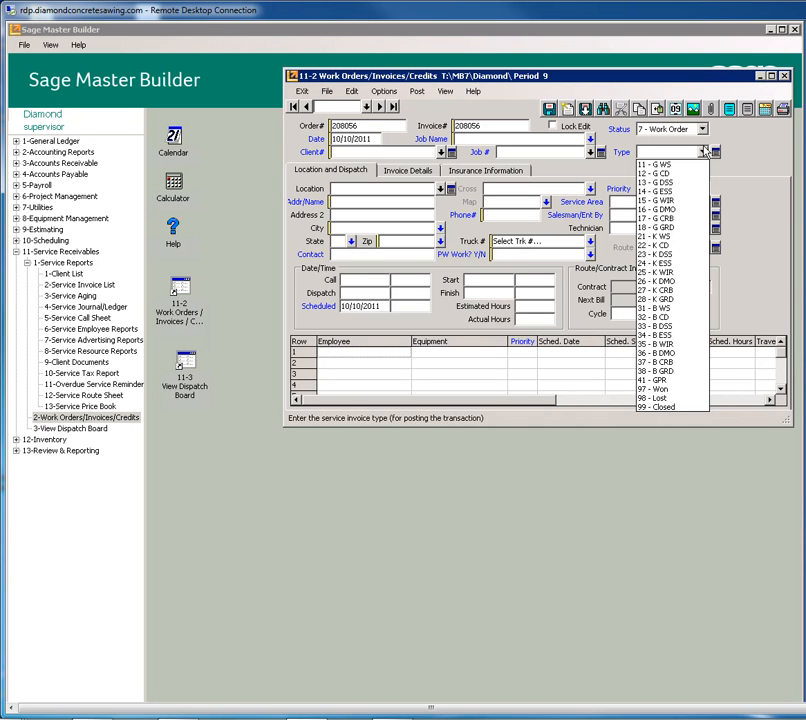
left_click(703, 152)
- Set the blank record's status to 6 - Quote and review the Type choices for it
left_click(703, 129)
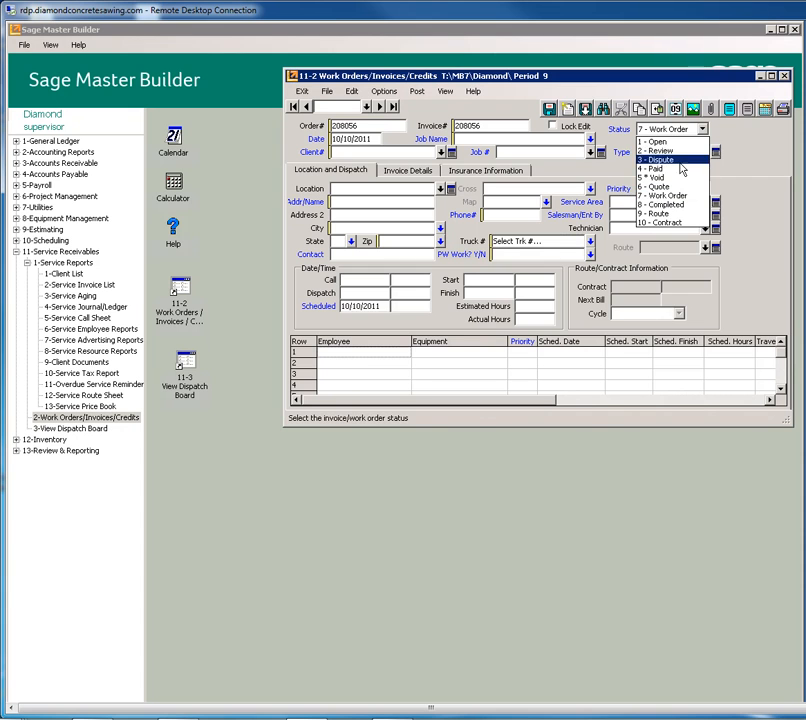
left_click(705, 187)
left_click(705, 152)
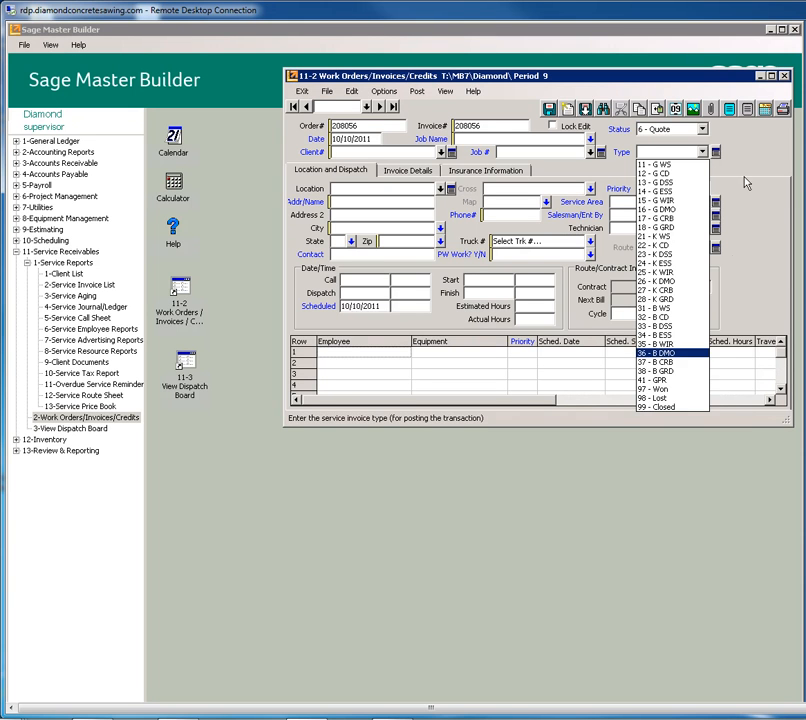
left_click(763, 161)
- Open the report printing options for the work order record, look over the available forms, and close them
left_click(784, 113)
left_click(686, 427)
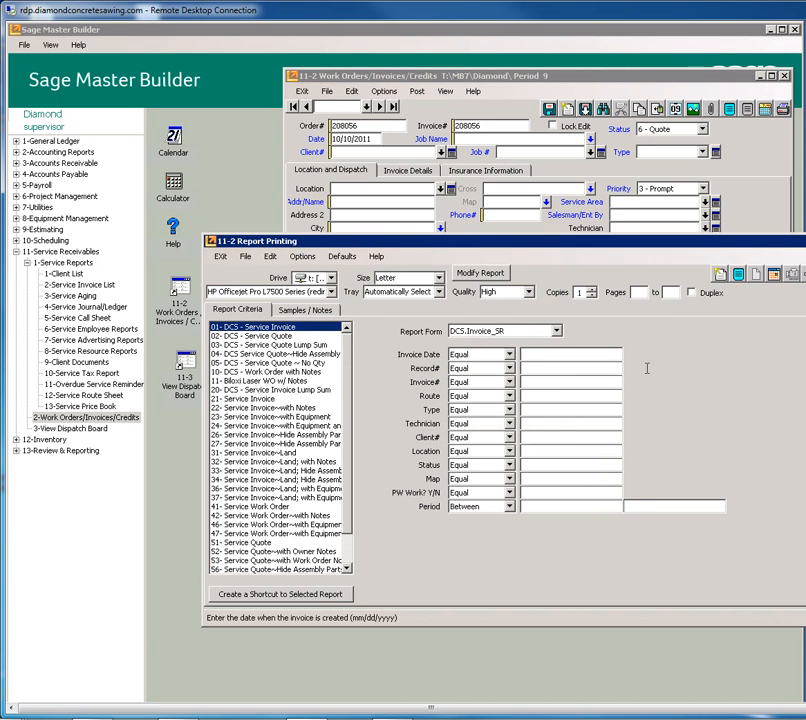
left_click_drag(745, 243, 672, 260)
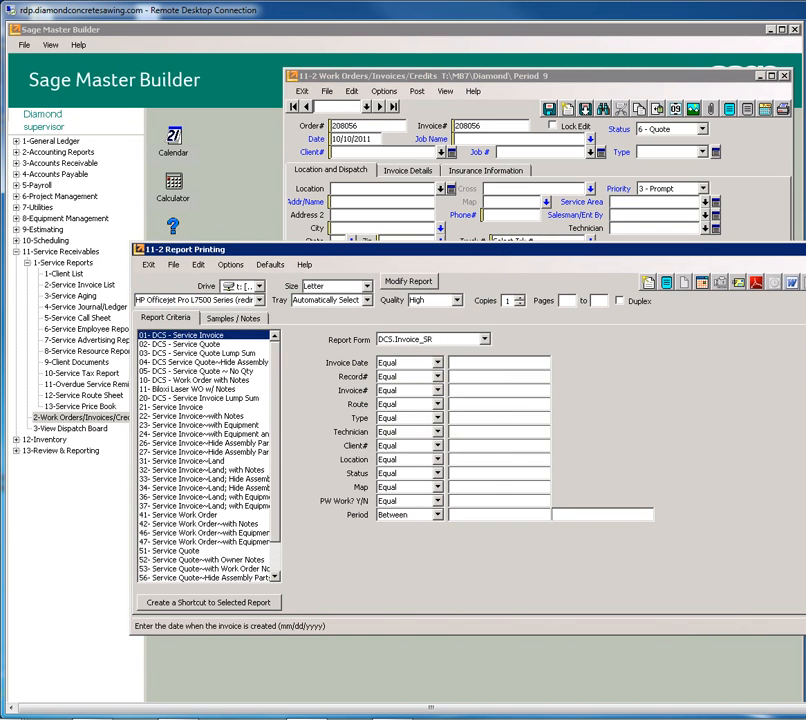
left_click(804, 249)
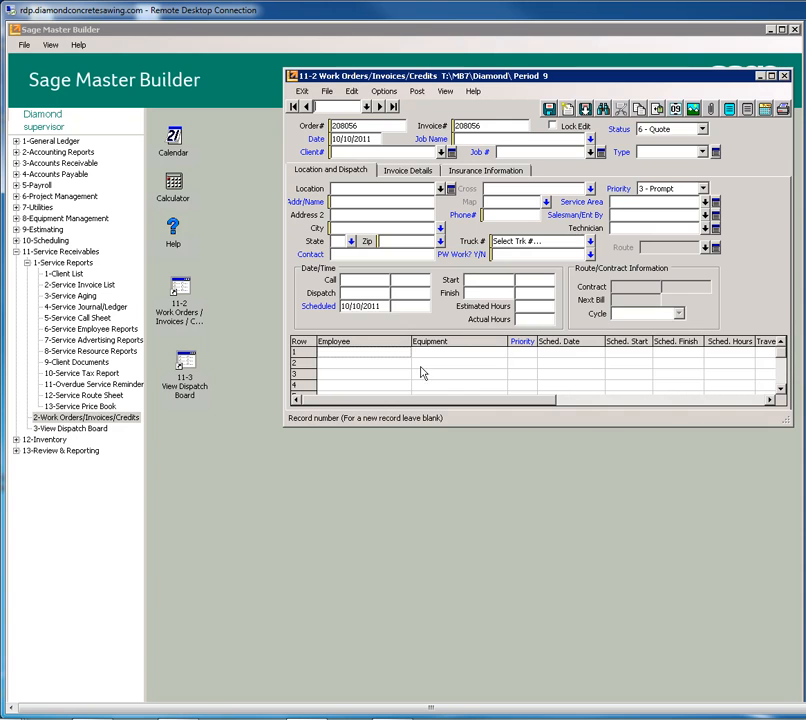
- Preview the 02 Open Quotes report from the Service Invoice List reports under Service Receivables, and close it
left_click(27, 252)
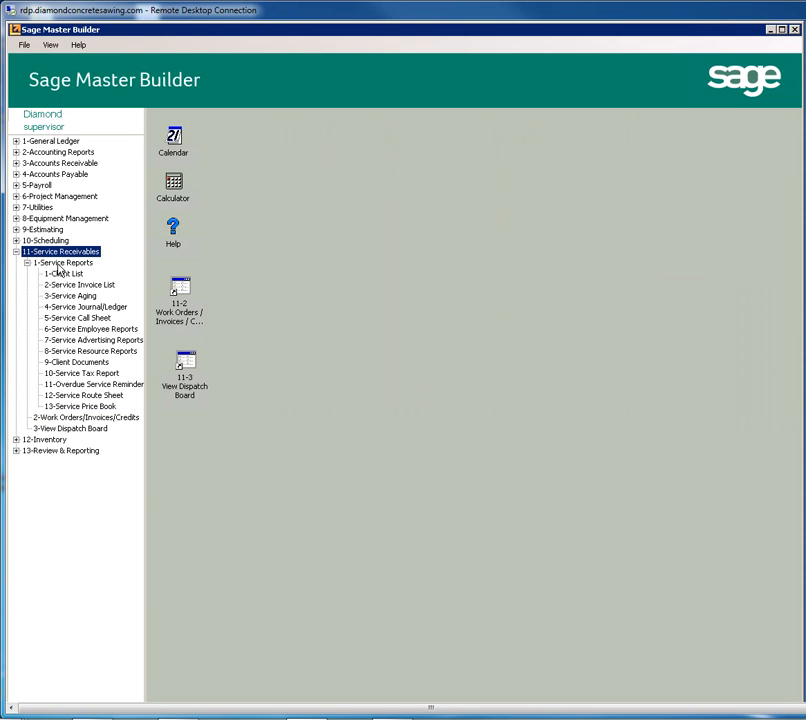
left_click(60, 263)
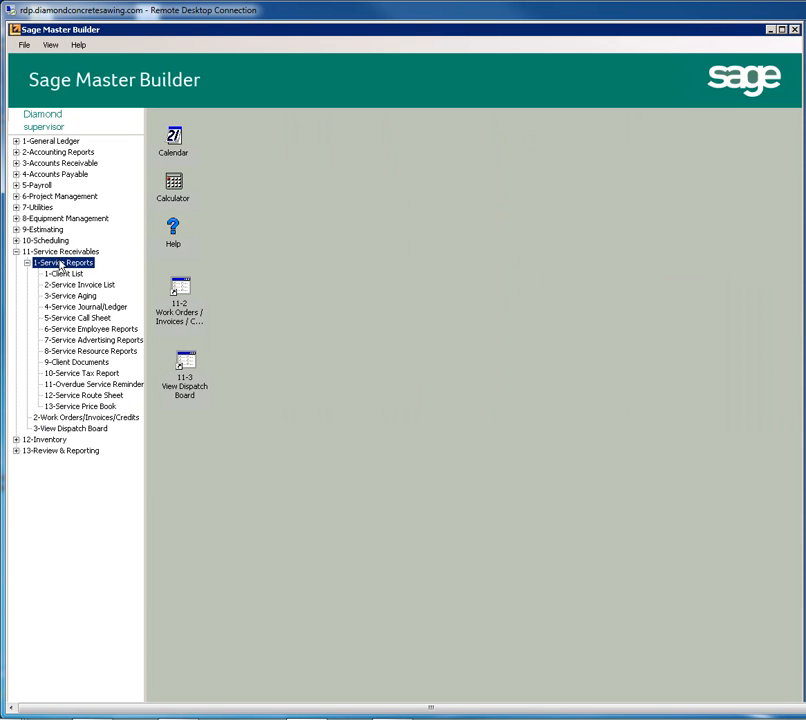
double_click(74, 286)
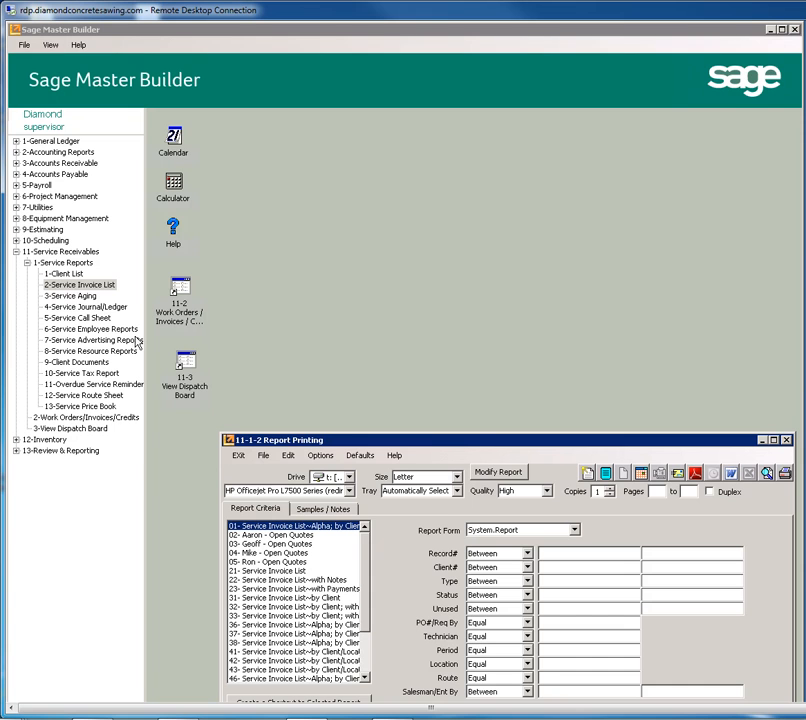
left_click_drag(477, 441, 447, 313)
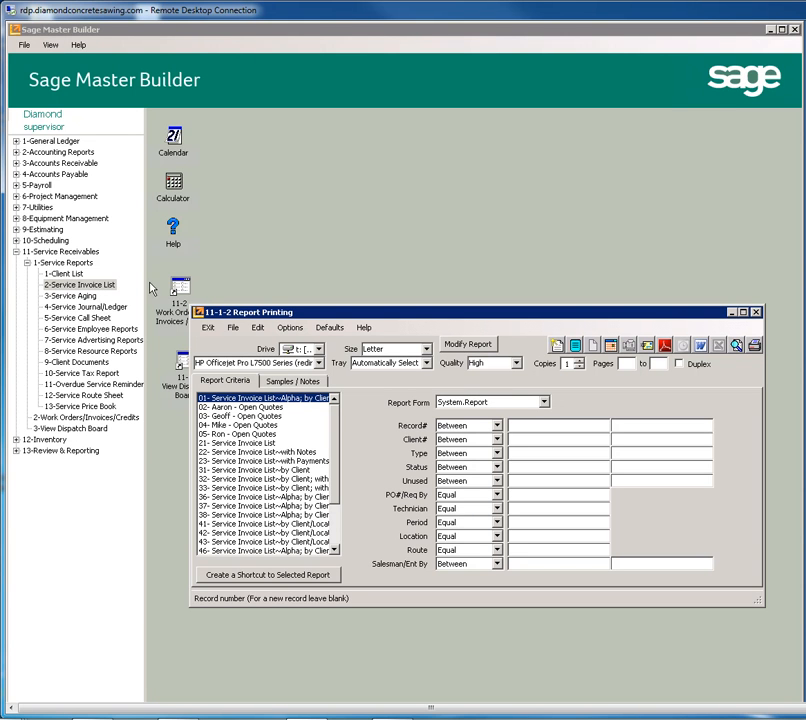
left_click(249, 408)
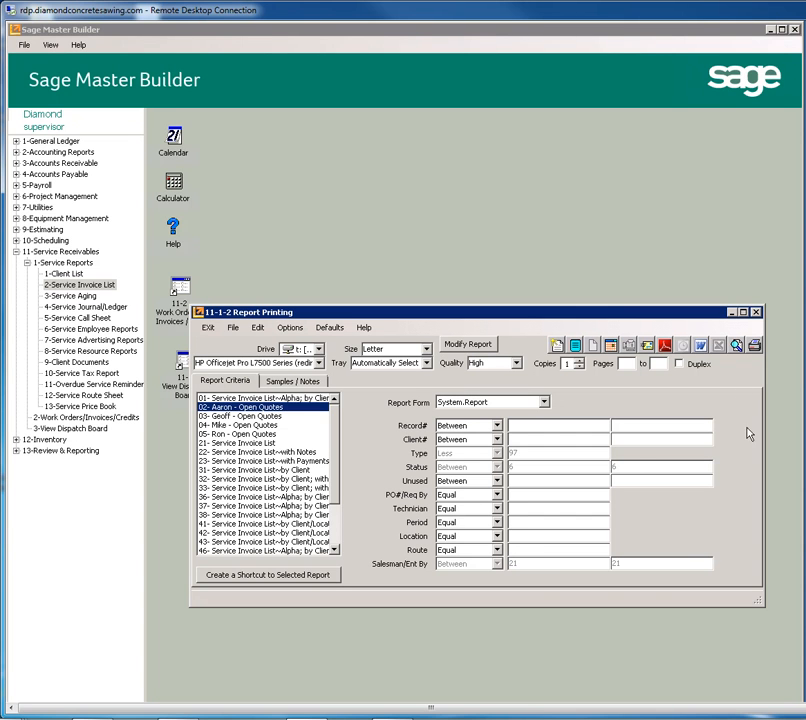
left_click(736, 346)
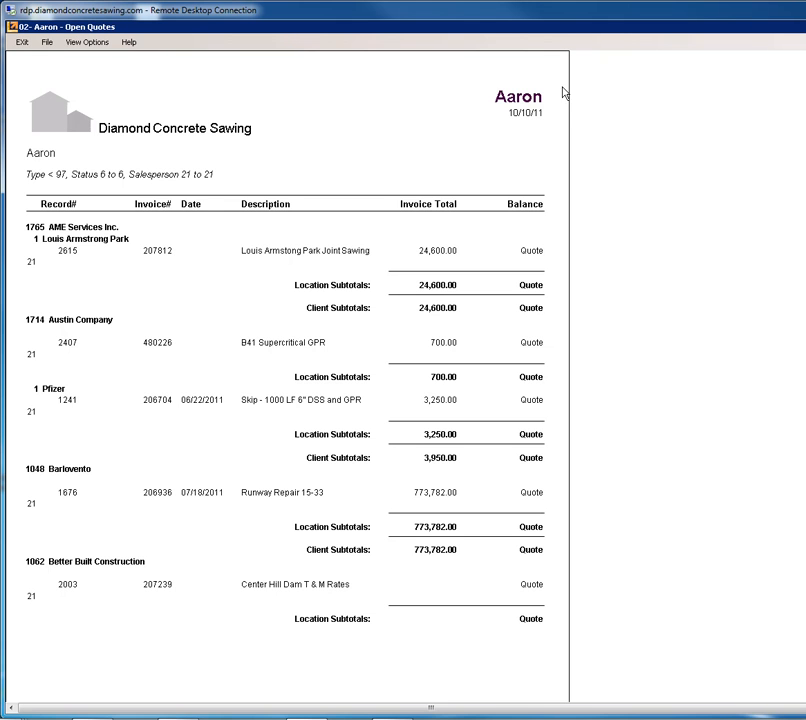
left_click_drag(280, 27, 395, 101)
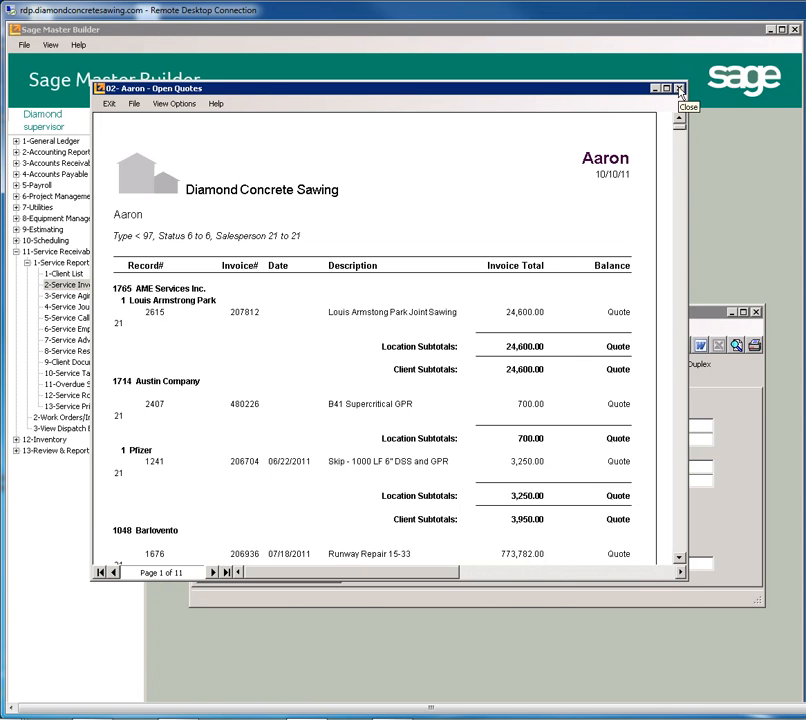
left_click(679, 90)
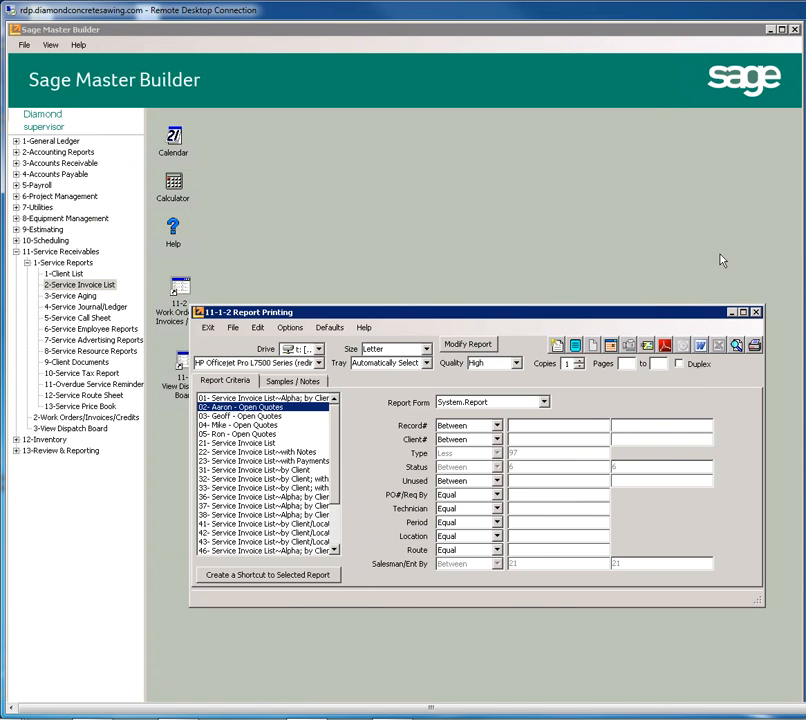
left_click(756, 312)
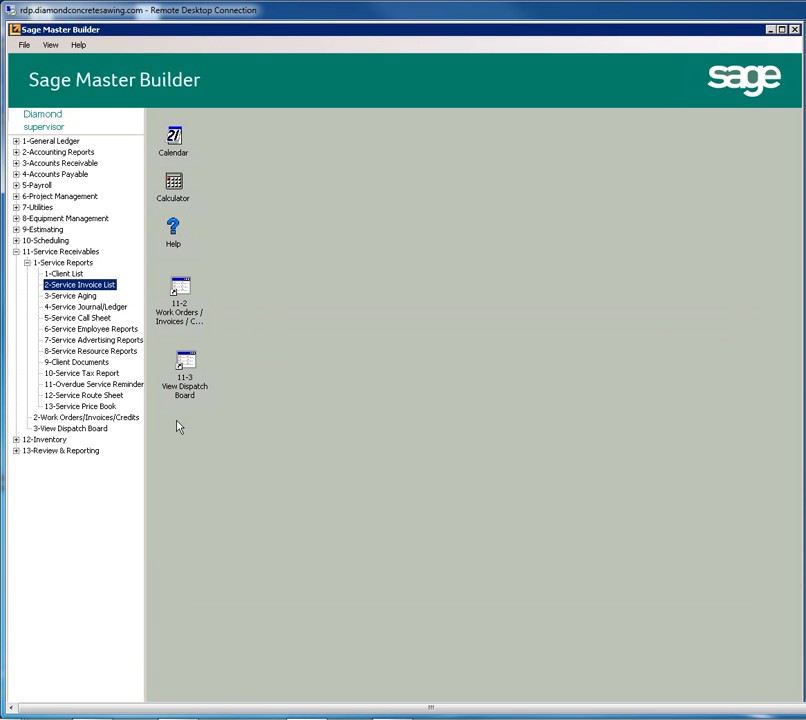
- Open Work Orders/Invoices/Credits and load the Louis Armstrong Park joint sawing quote by its invoice number
double_click(85, 419)
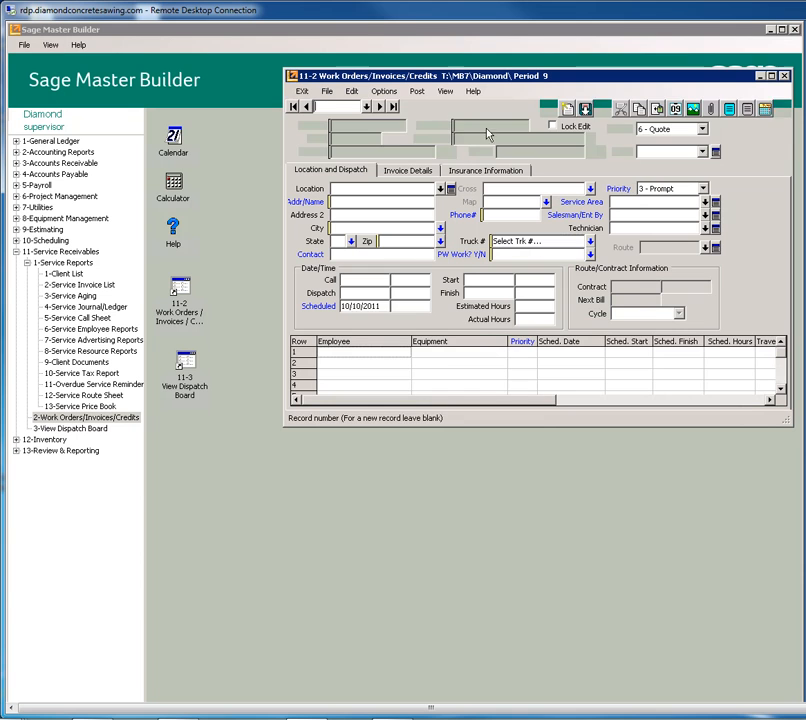
type("207812")
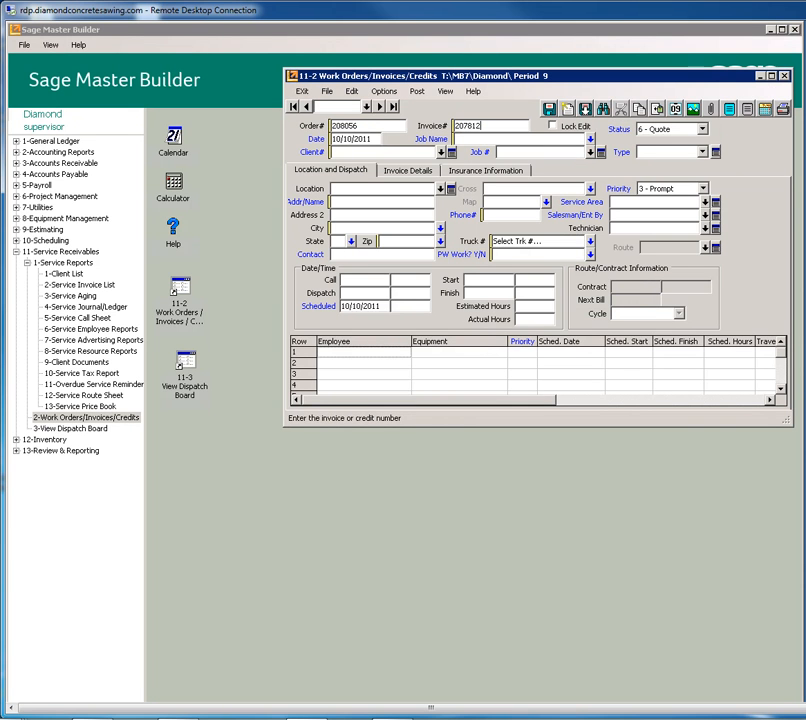
key("Tab")
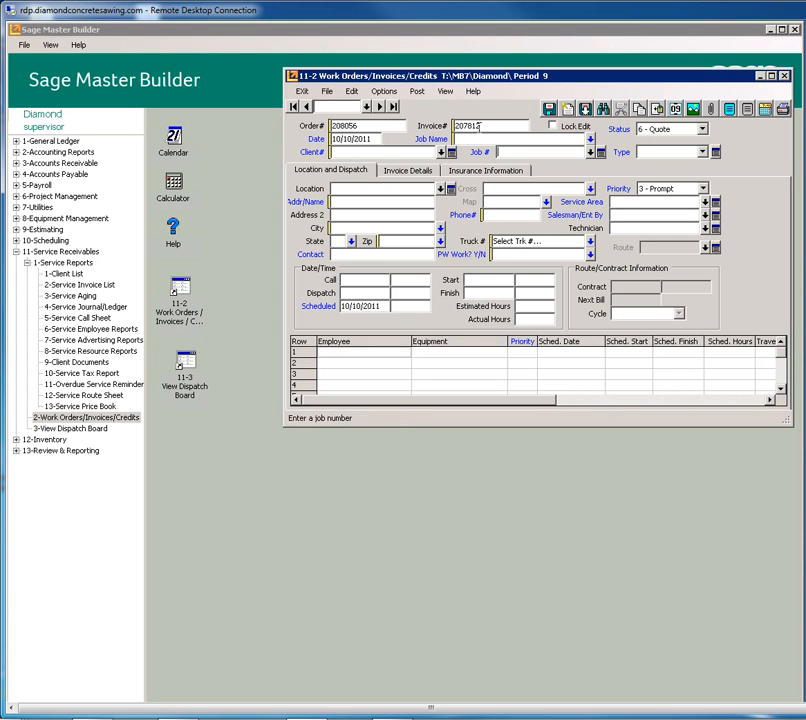
left_click(502, 128)
type("207812")
key("Return")
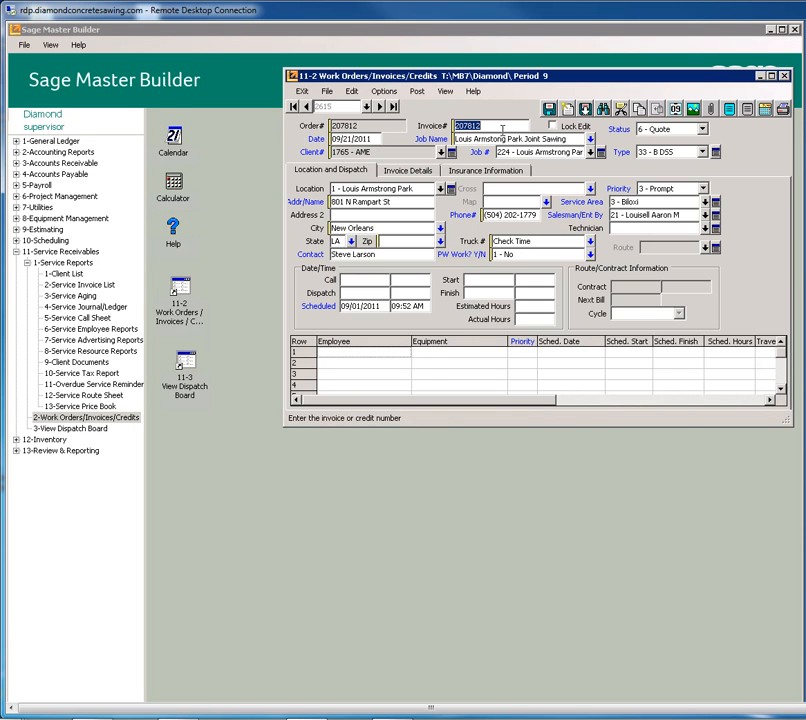
- Set the Louis Armstrong Park quote's type to 97 - Won, save the record, and close the work order window
left_click(703, 129)
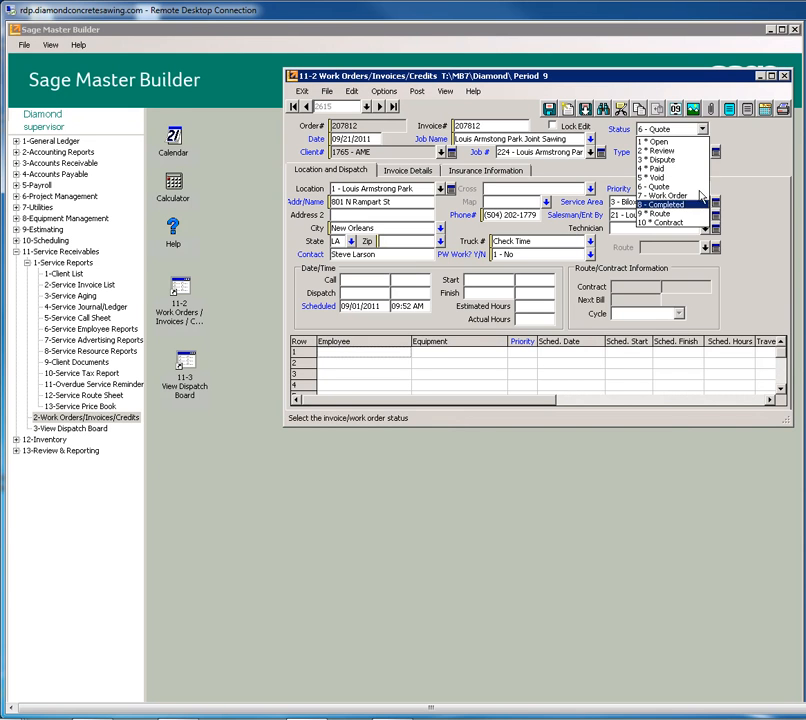
left_click(704, 130)
left_click(703, 152)
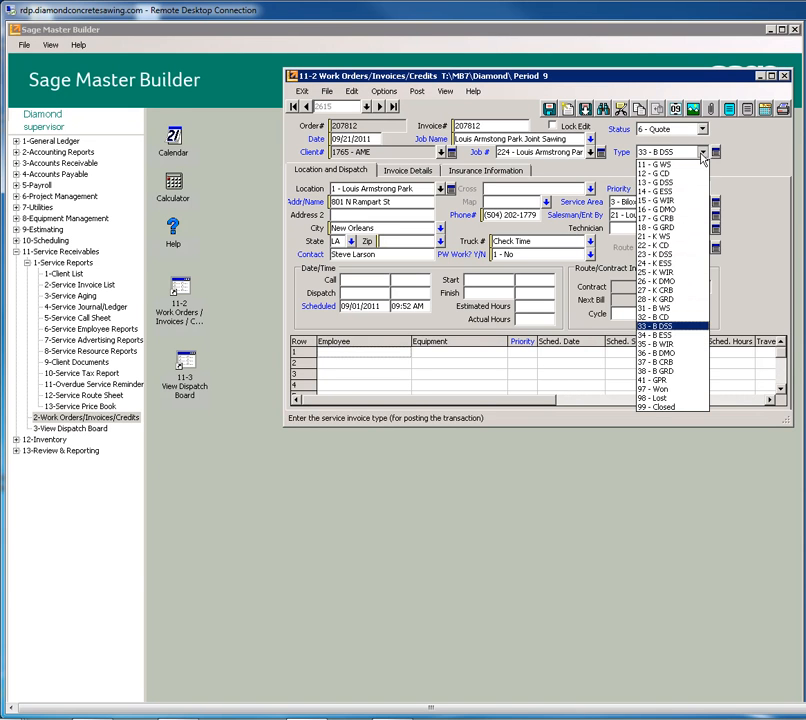
left_click(656, 390)
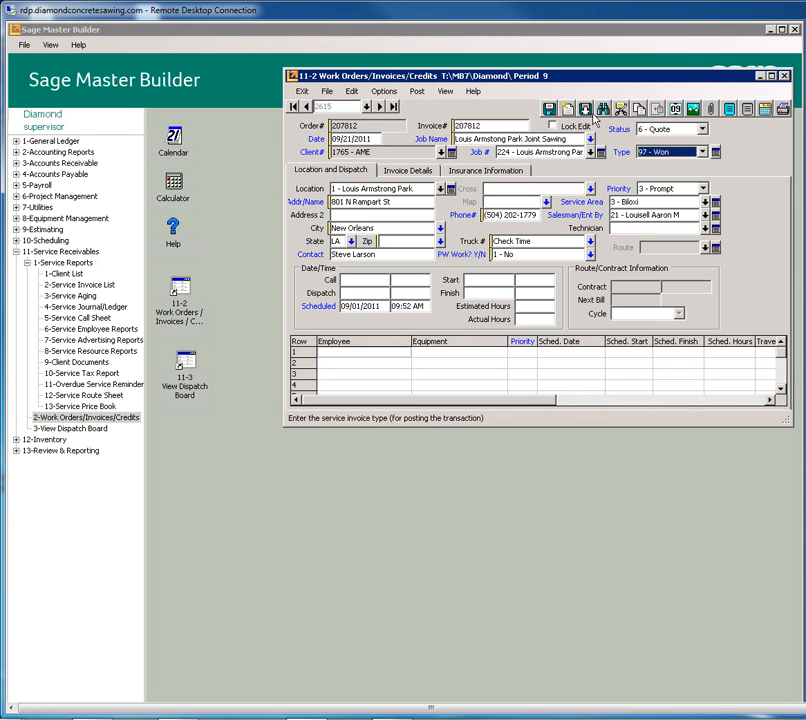
left_click(550, 109)
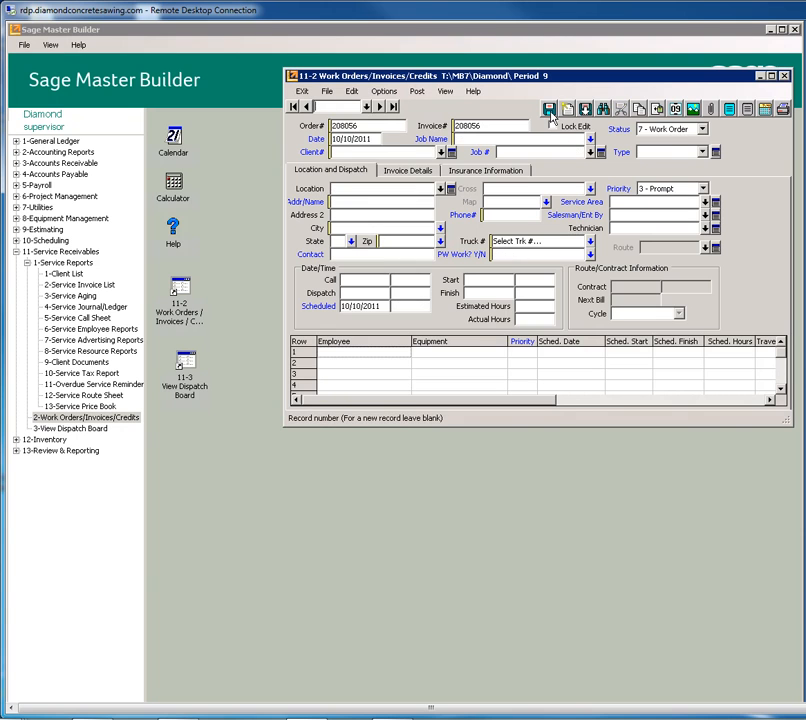
left_click(786, 76)
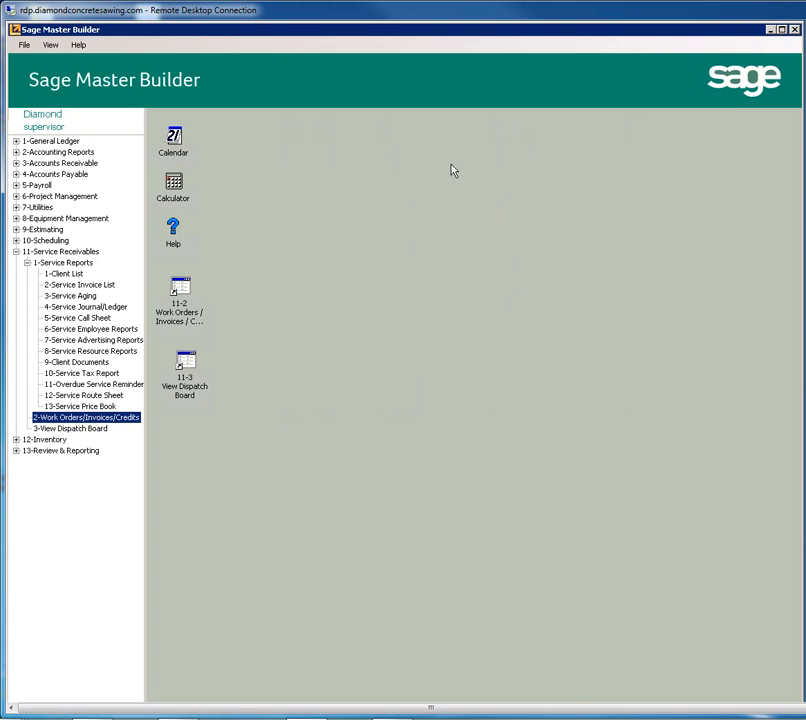
- Preview the 02 Open Quotes report again to check the list after the type change, and close the report windows
left_click(53, 265)
left_click(76, 285)
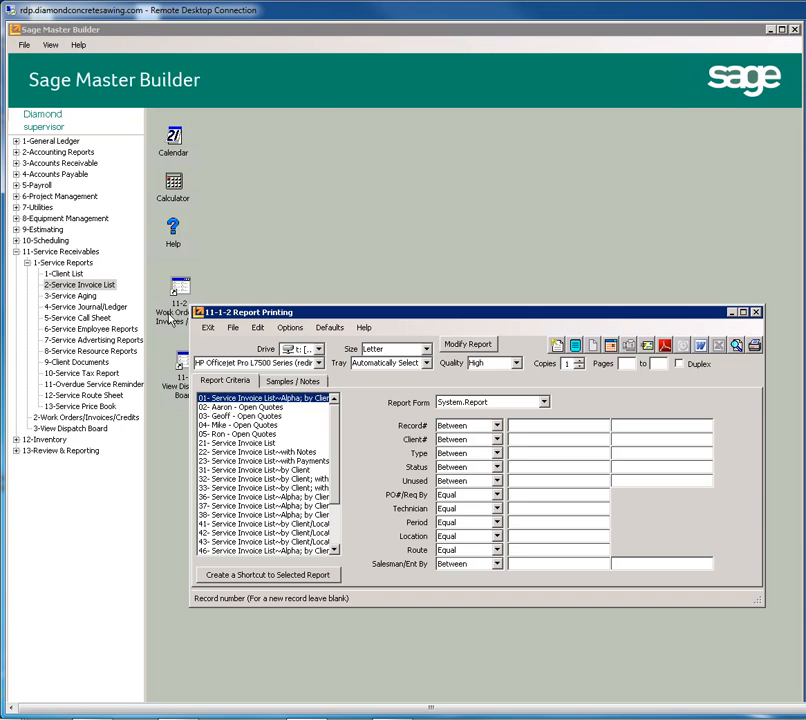
left_click(218, 407)
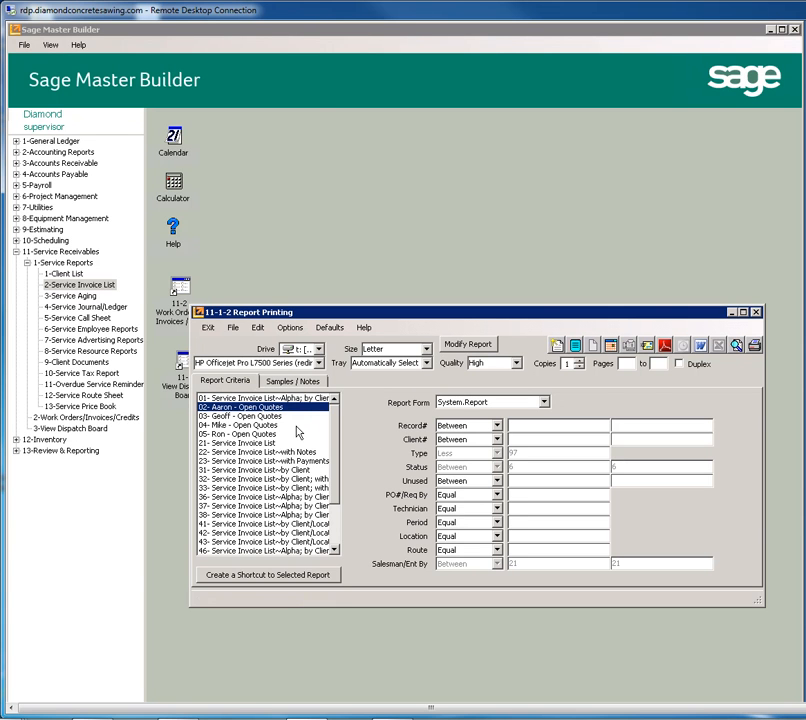
left_click(737, 344)
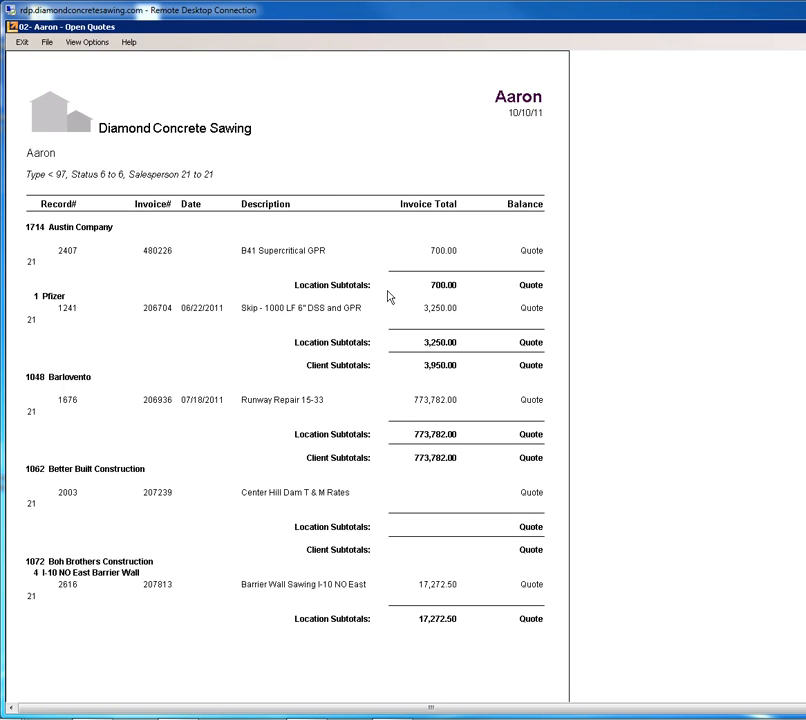
left_click_drag(462, 29, 497, 103)
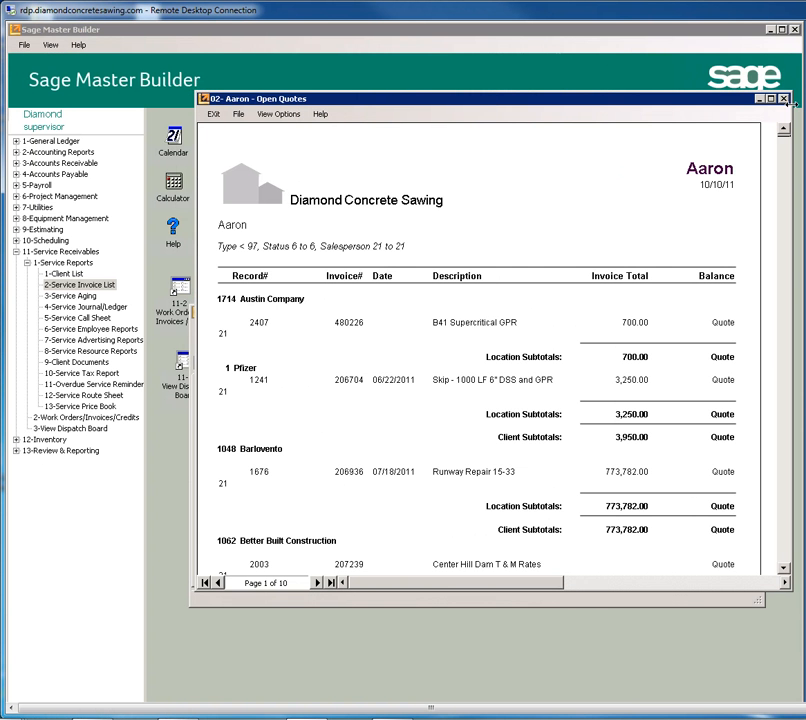
left_click(785, 99)
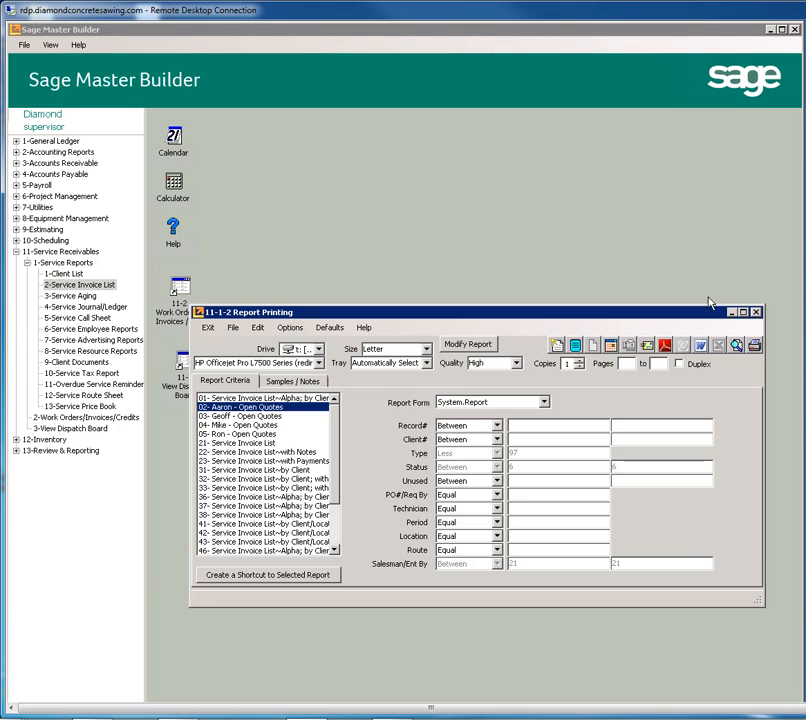
left_click(757, 312)
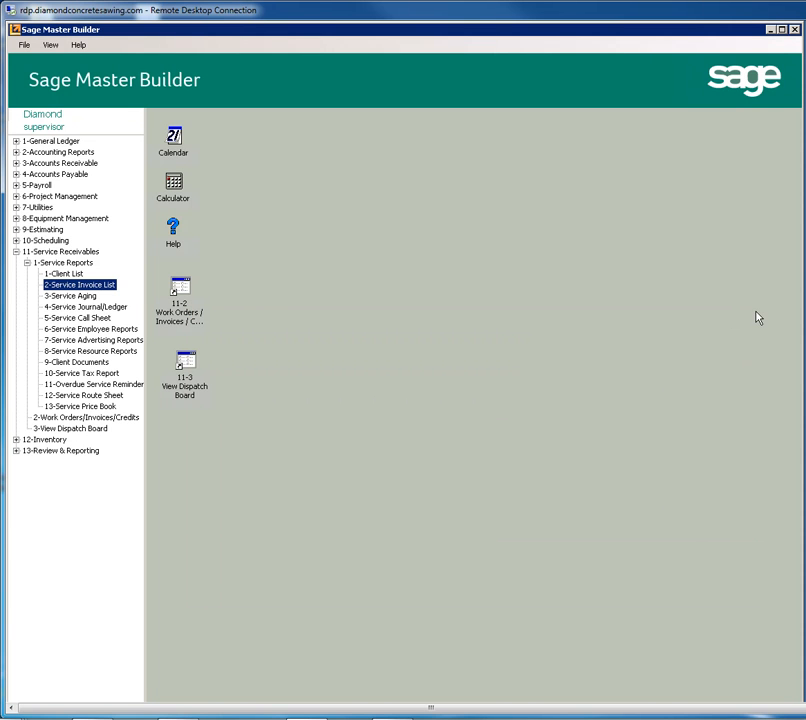